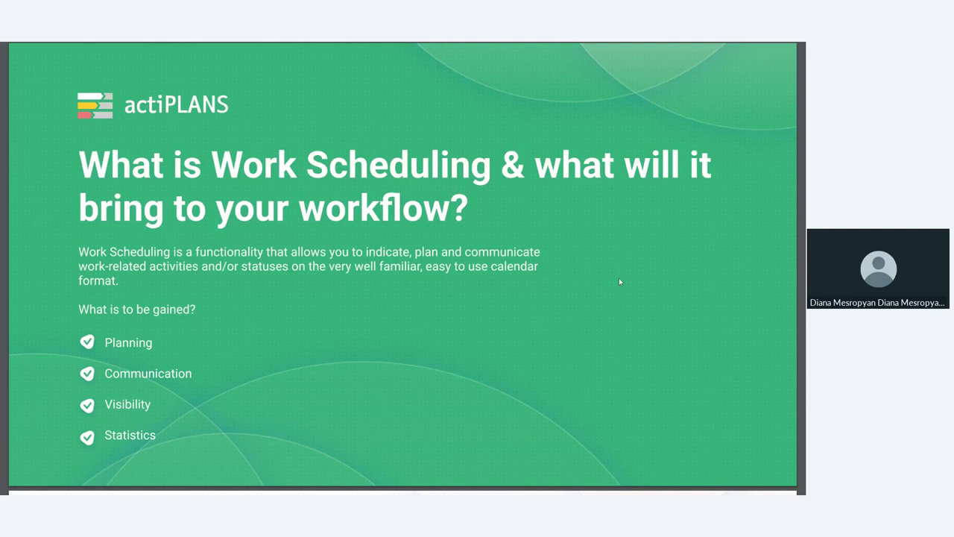
Exit the full-screen slide presentation to get back to the browser.
key("Escape")
Bring up the leave chart and try marking May 17–19, then dismiss the leave type choices.
left_click(173, 47)
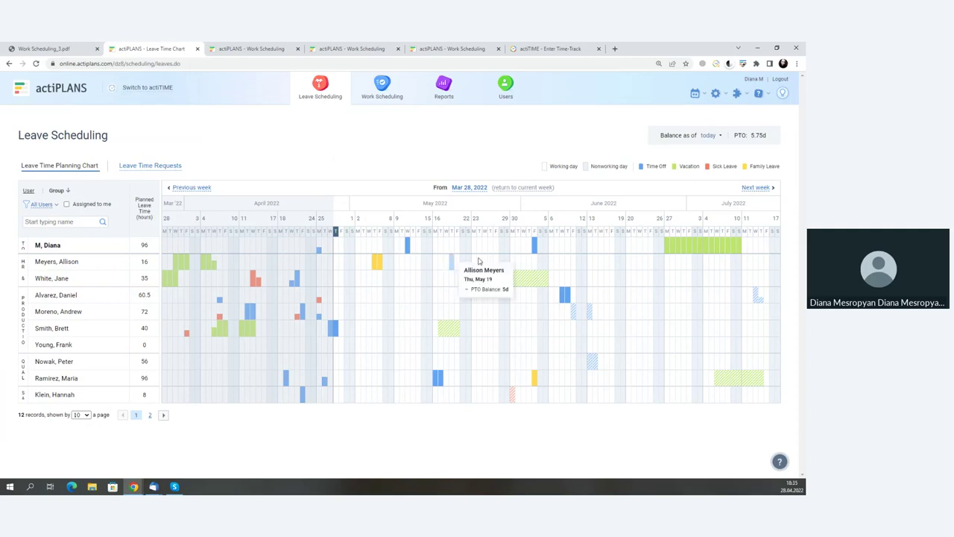
mouse_move(414, 375)
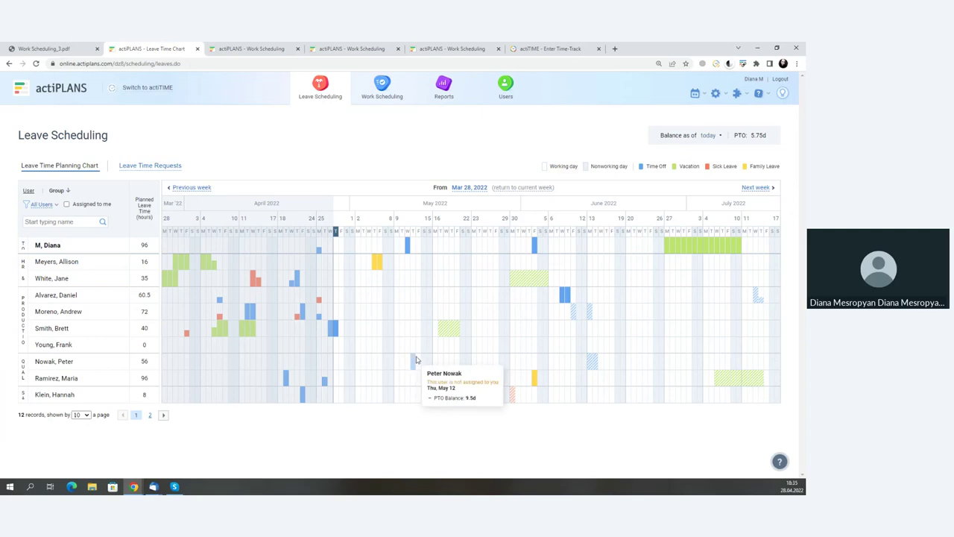
left_click_drag(441, 246, 451, 249)
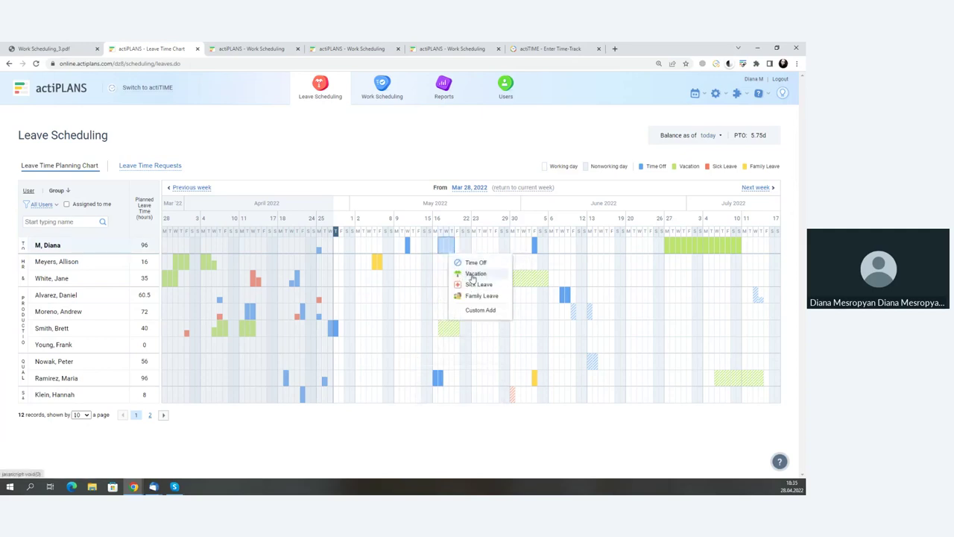
left_click(395, 174)
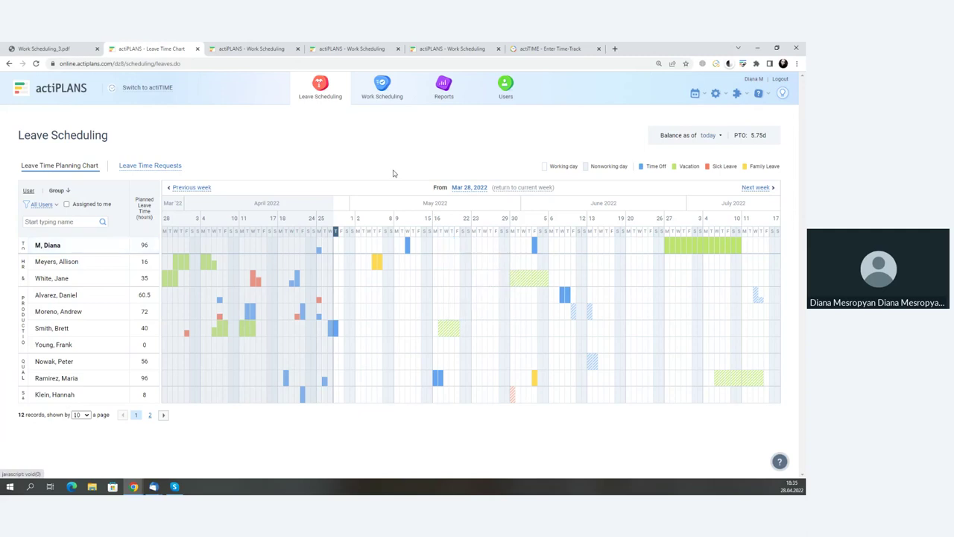
Approve the pending end-of-May vacation request in the third row.
left_click(524, 279)
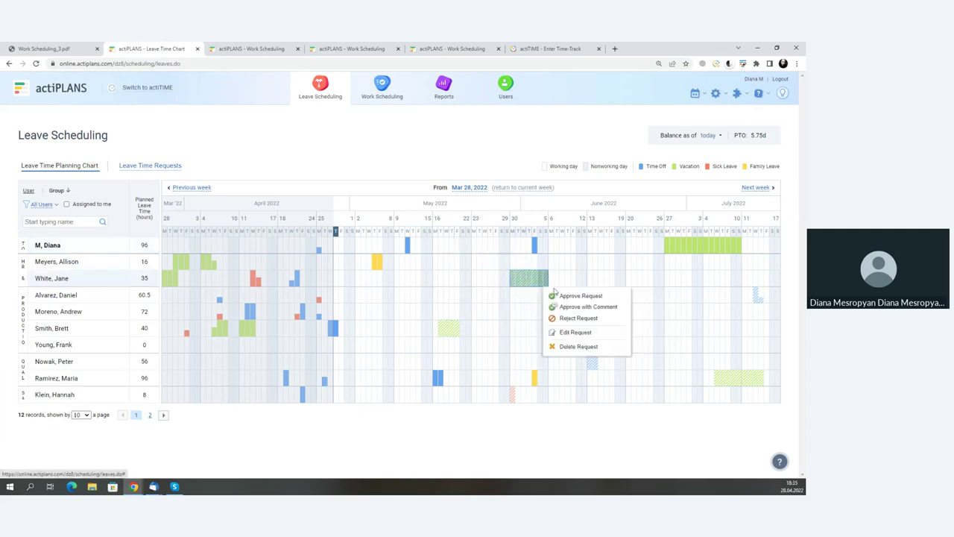
left_click(576, 297)
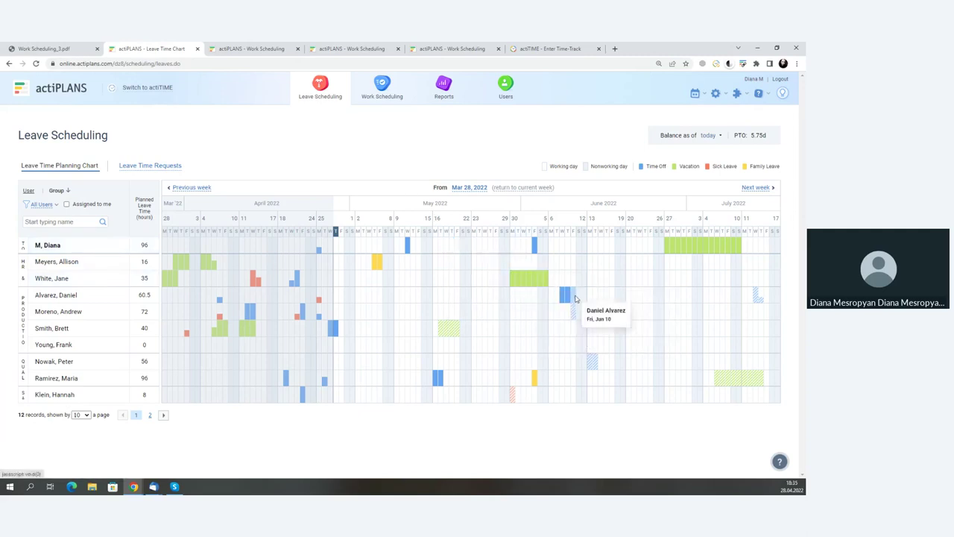
mouse_move(569, 296)
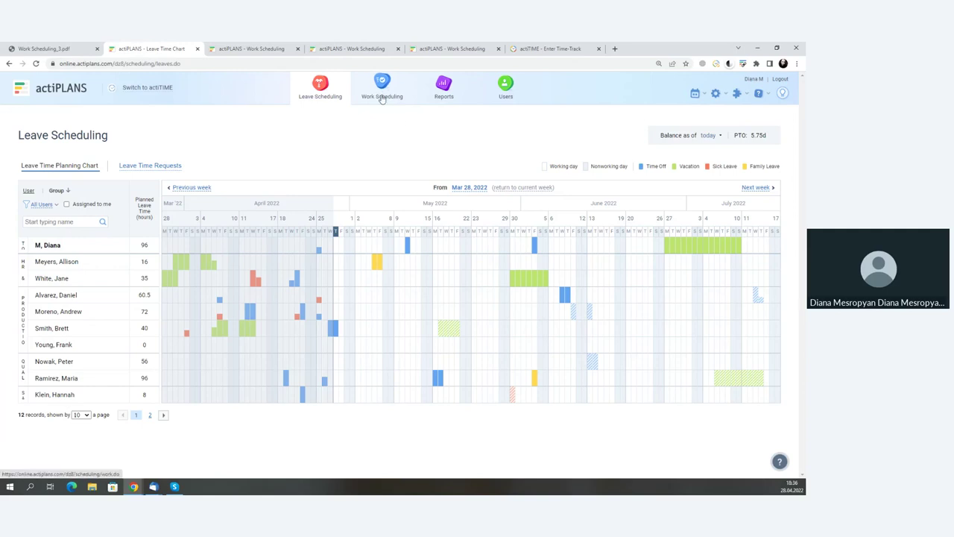
left_click(382, 97)
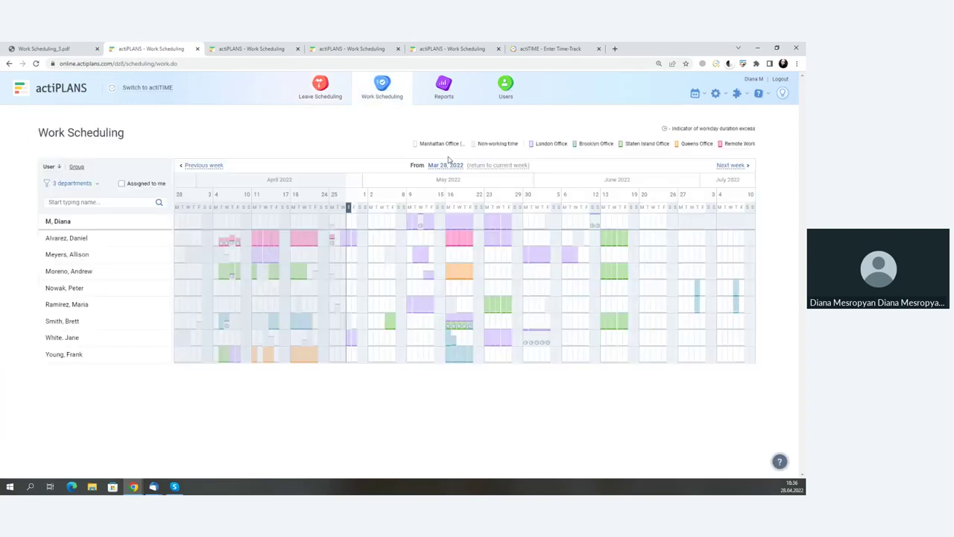
Inspect employees' office locations, then select an employee's May 31 – Jun 03 schedule for editing.
mouse_move(267, 279)
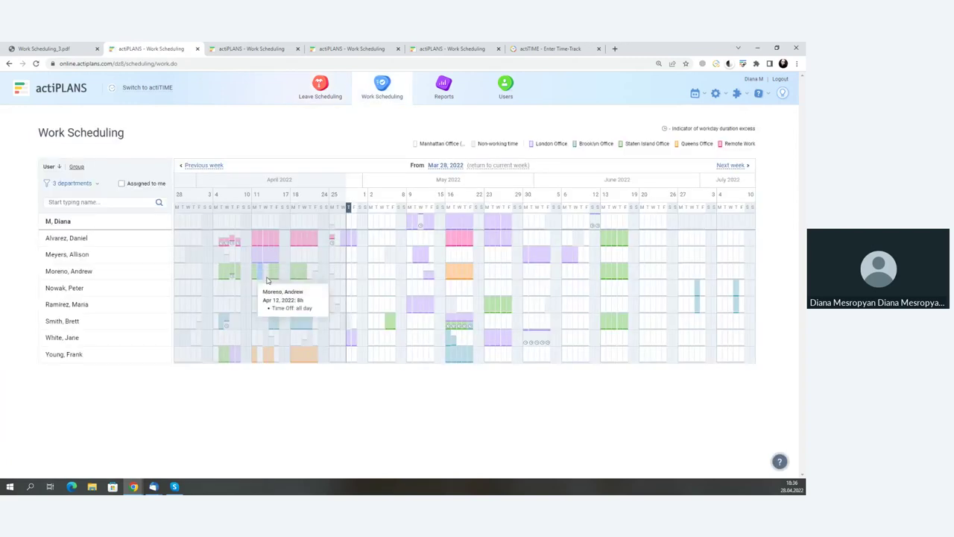
mouse_move(464, 265)
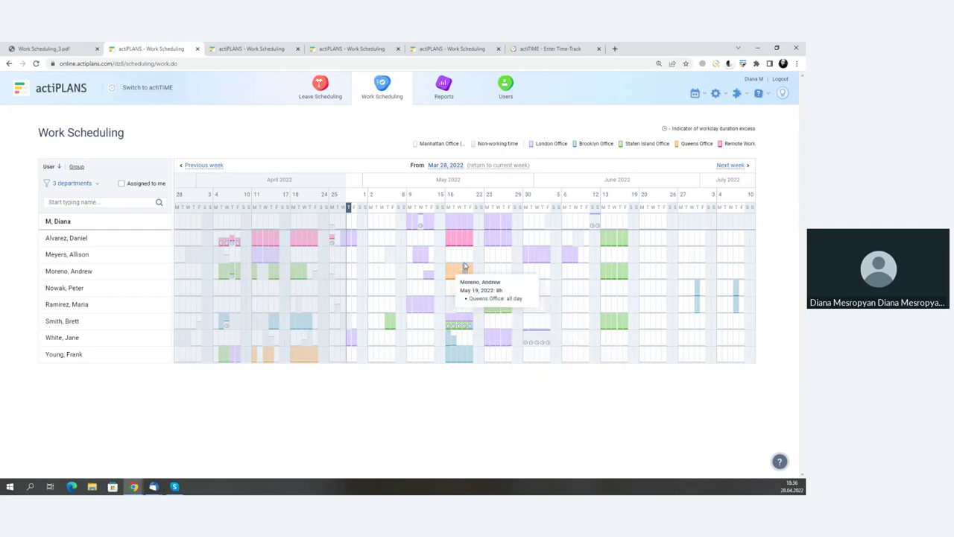
mouse_move(460, 241)
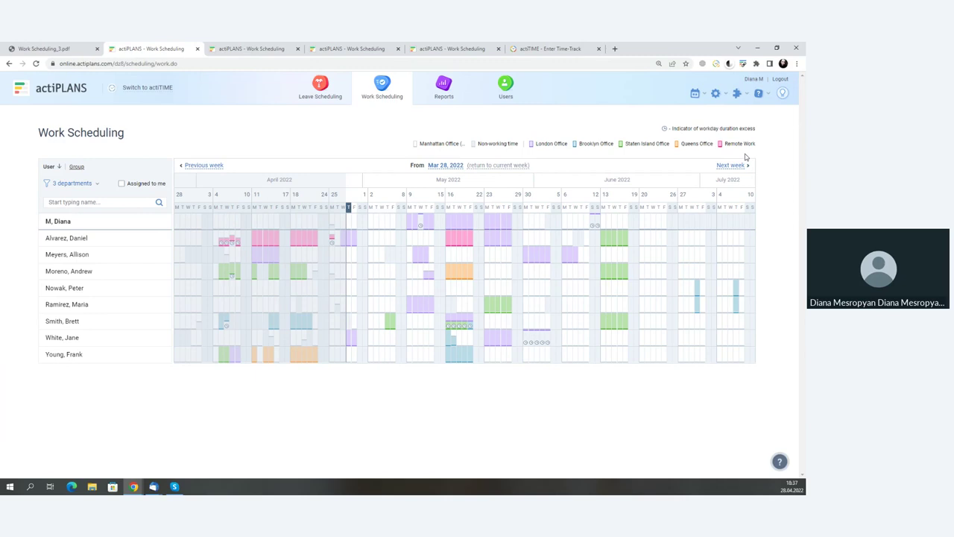
mouse_move(432, 307)
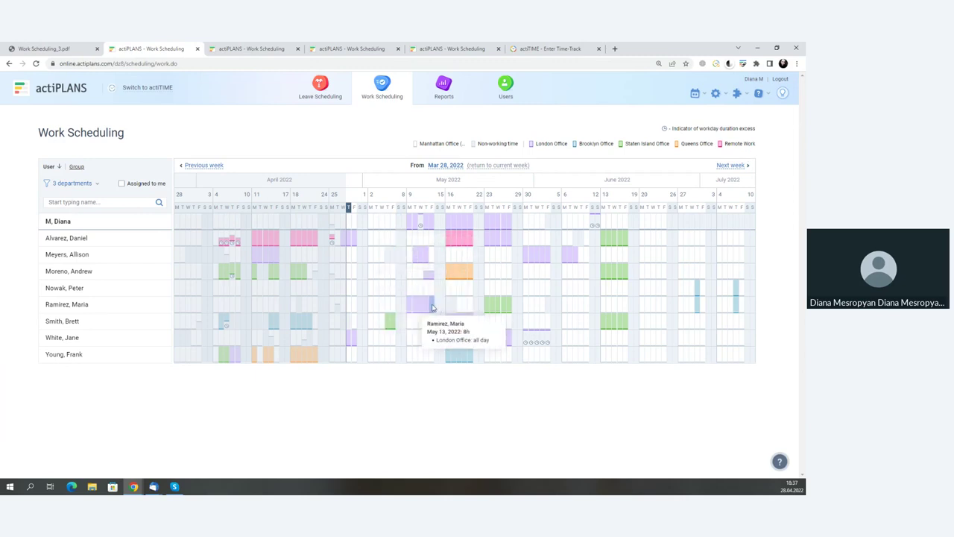
mouse_move(491, 286)
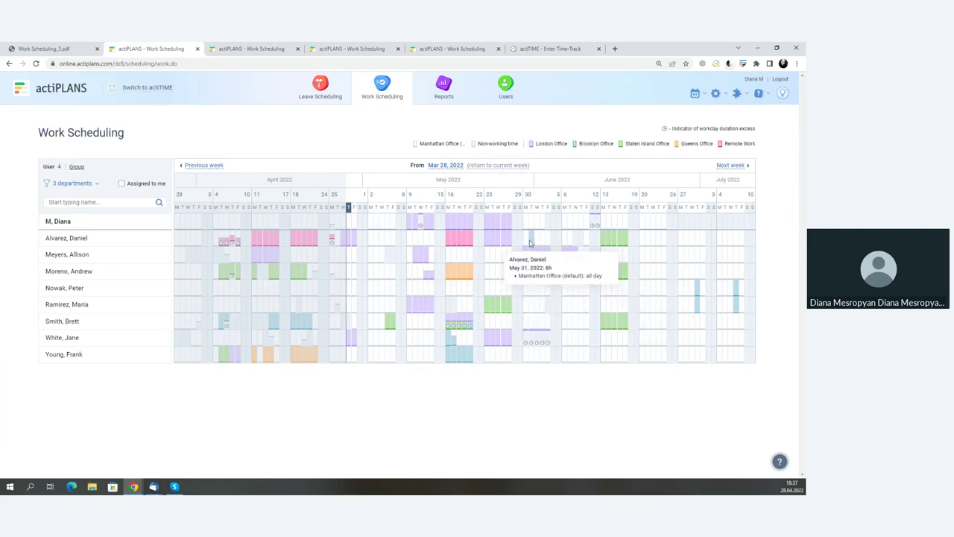
left_click_drag(532, 239, 546, 245)
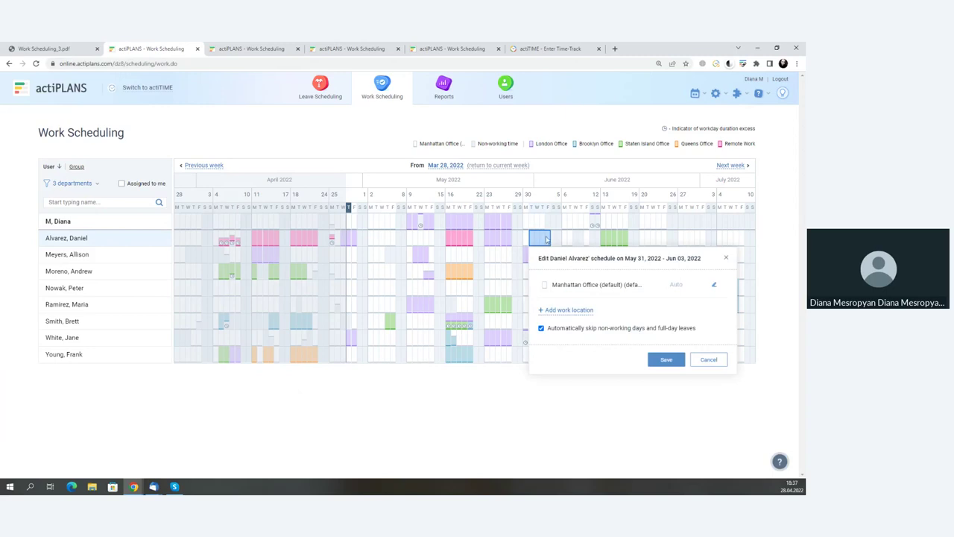
left_click(555, 177)
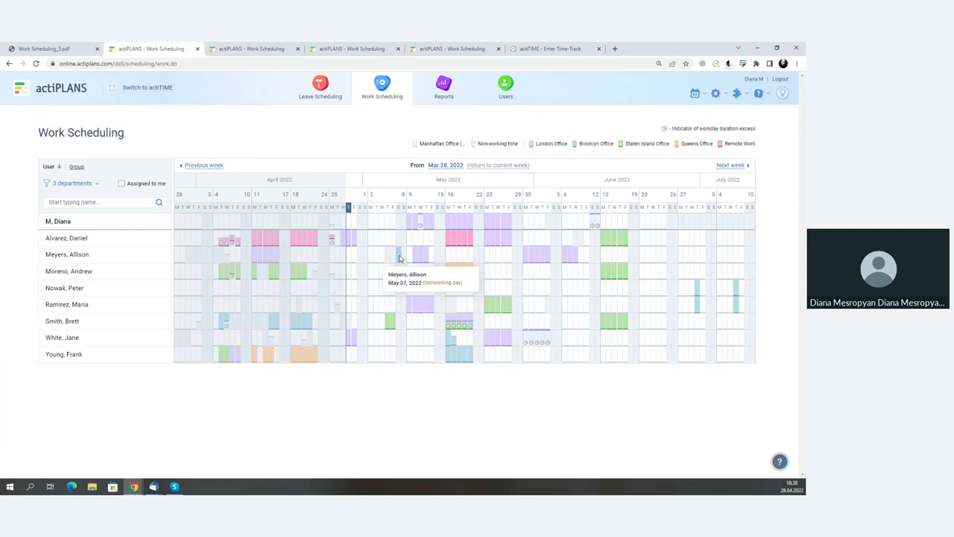
Review the Work Locations report chart and table for Apr 01–Jun 30, 2022.
left_click(449, 95)
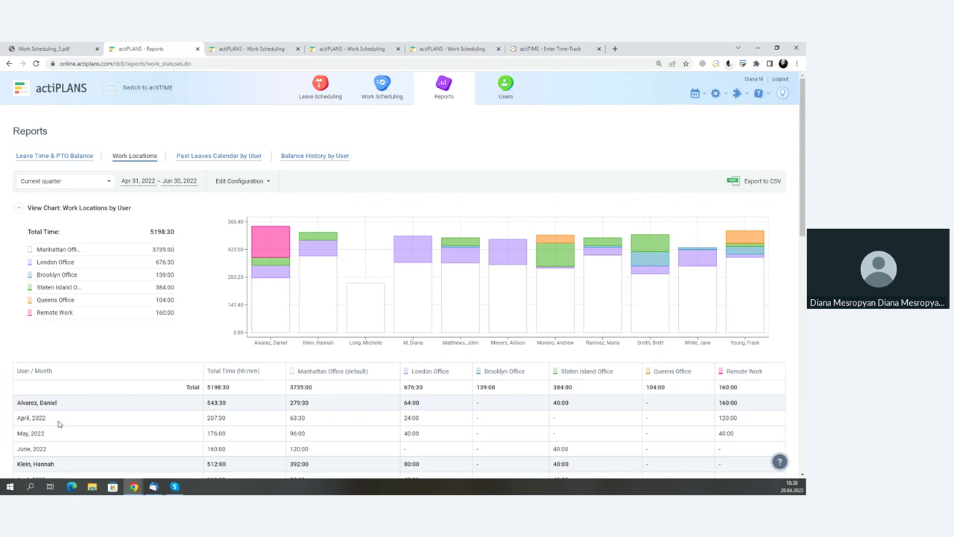
scroll(58, 424, "down", 2)
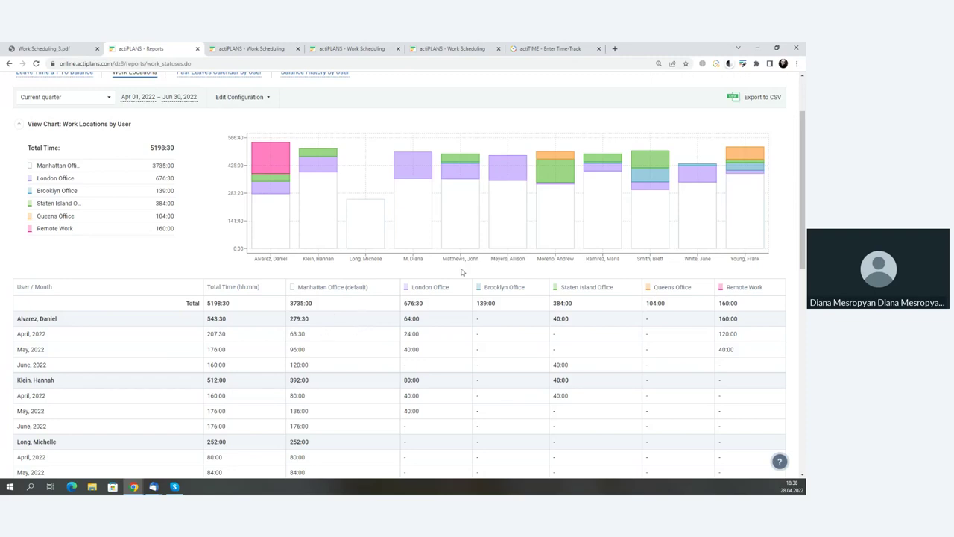
mouse_move(447, 225)
scroll(216, 271, "up", 1)
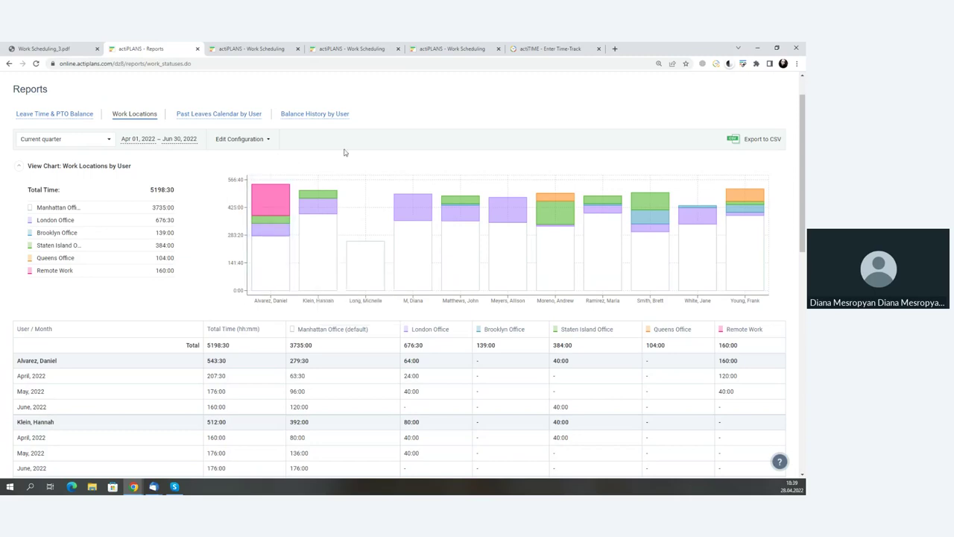
scroll(450, 155, "up", 1)
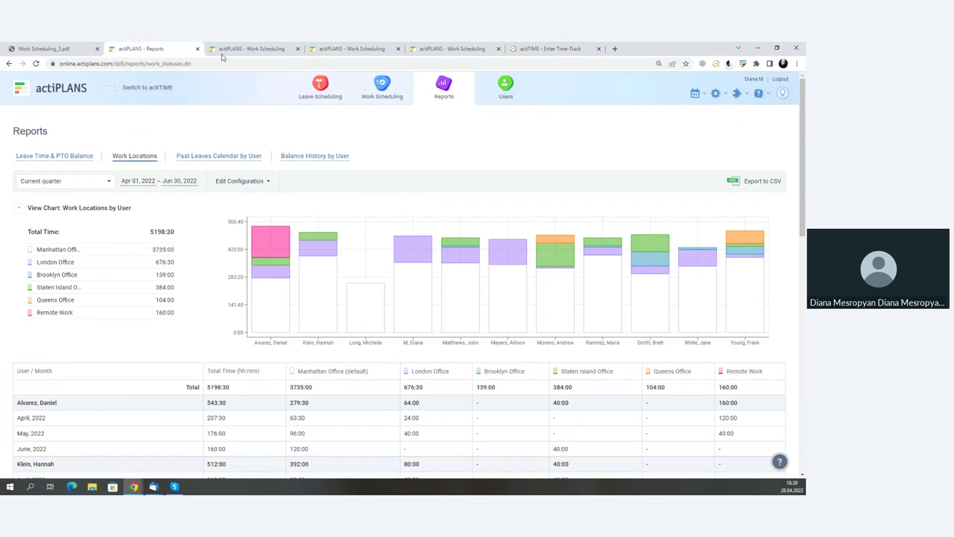
left_click(245, 46)
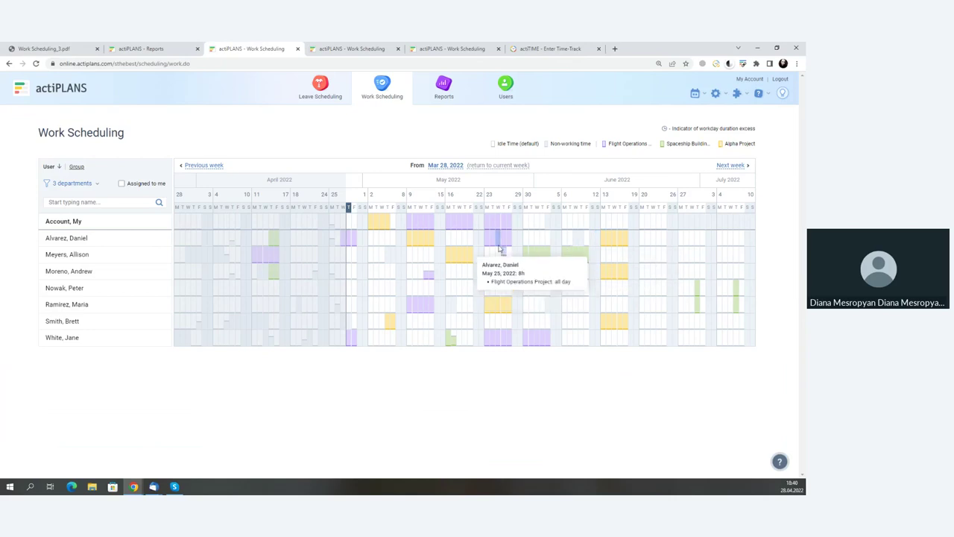
Open the Projects report for the project-coloured schedule.
left_click(436, 99)
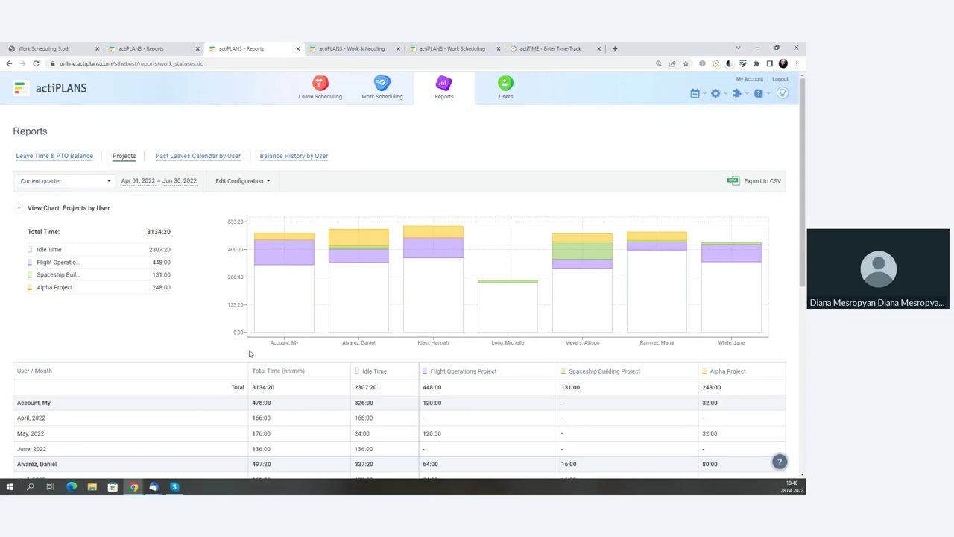
left_click(251, 186)
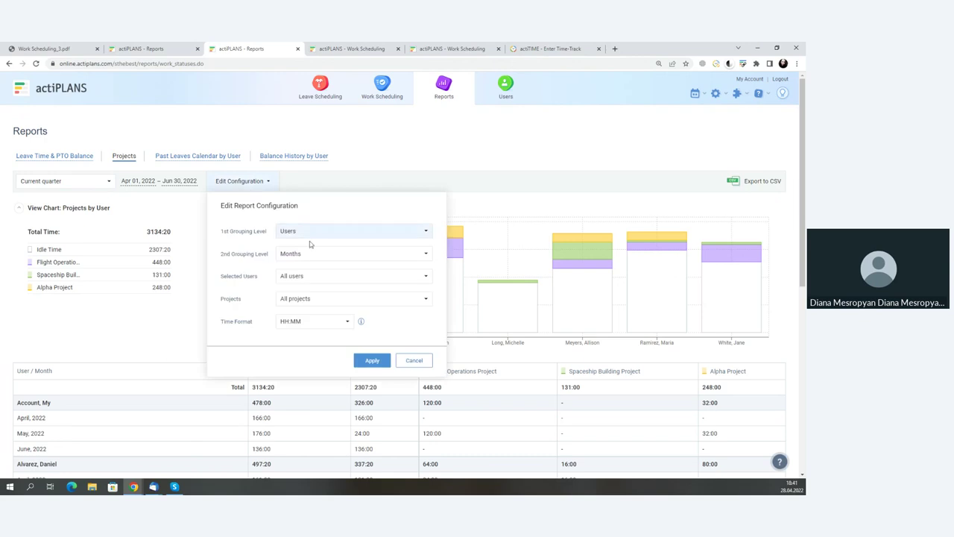
left_click(314, 260)
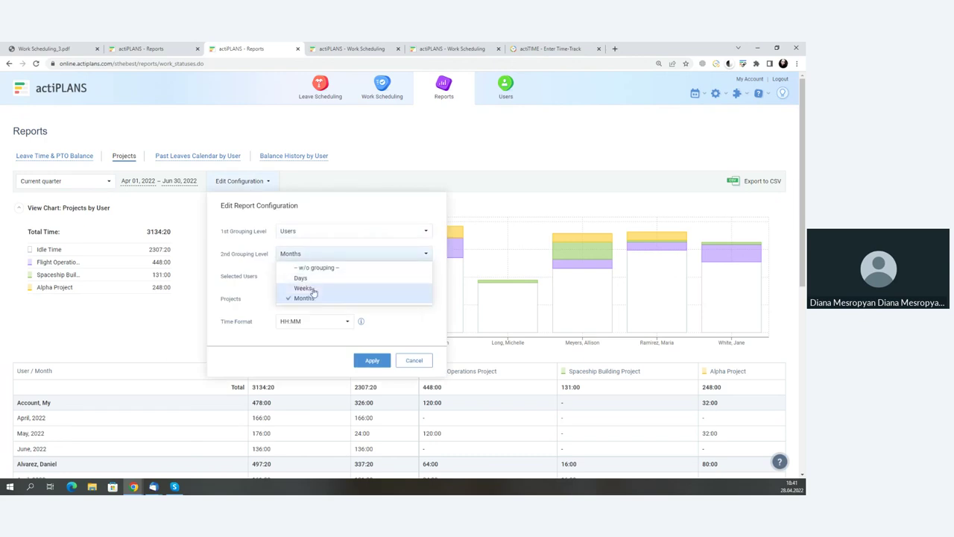
left_click(145, 334)
scroll(146, 334, "down", 1)
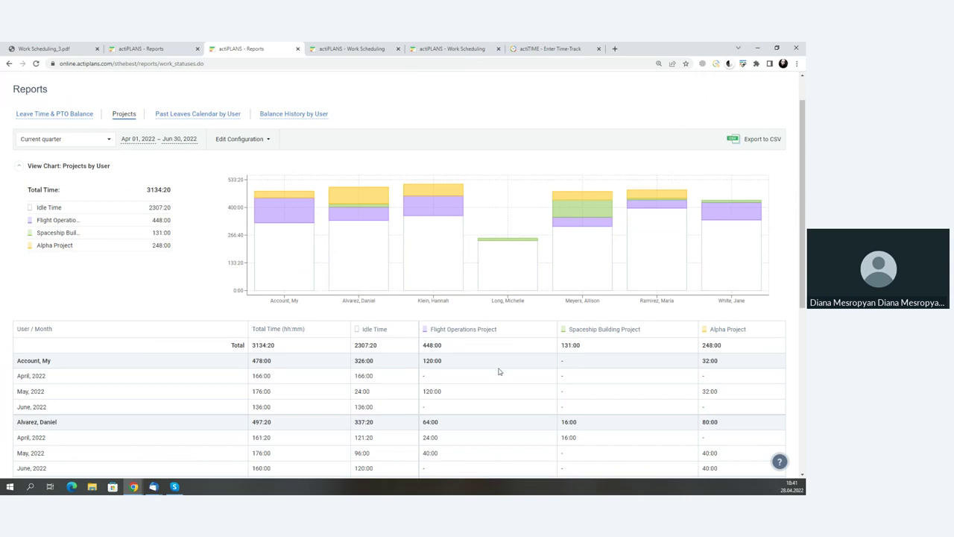
scroll(433, 342, "down", 1)
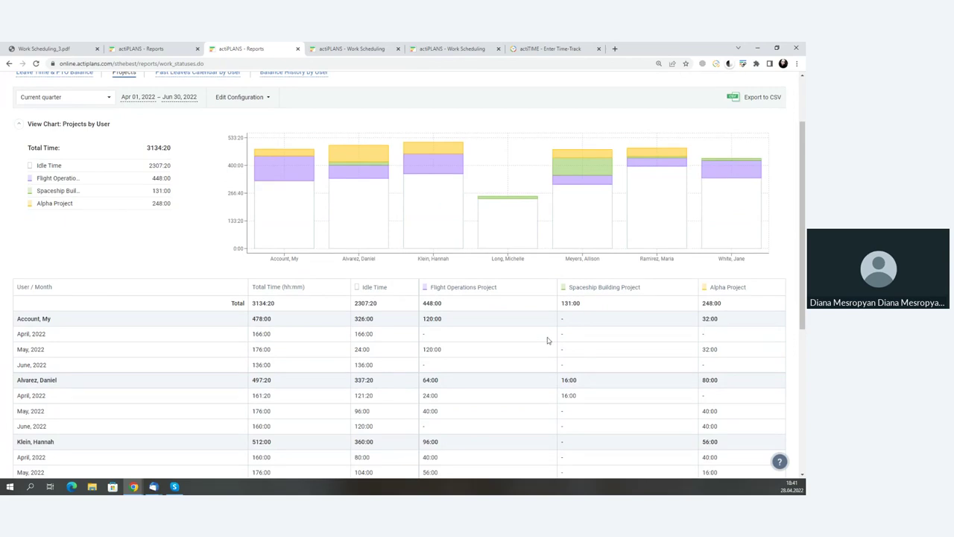
scroll(574, 356, "up", 2)
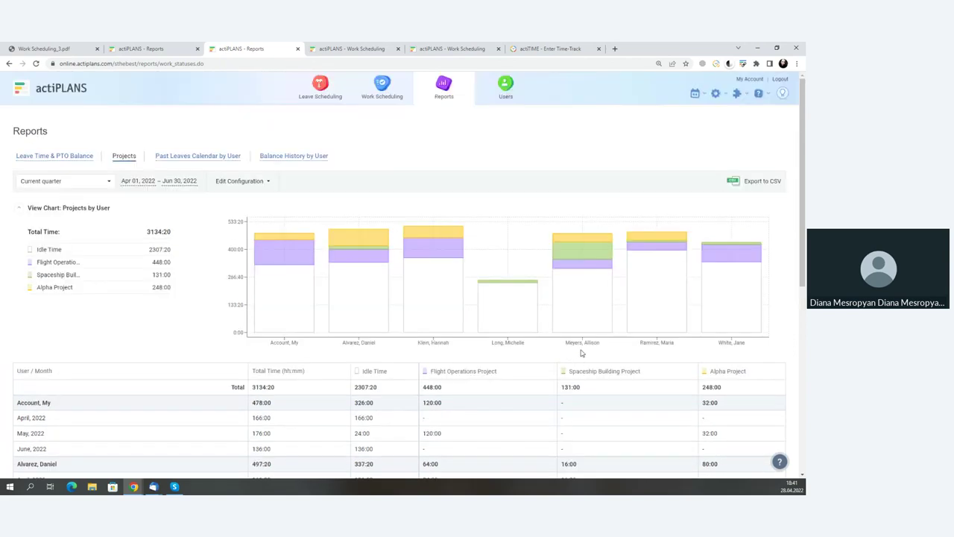
mouse_move(490, 319)
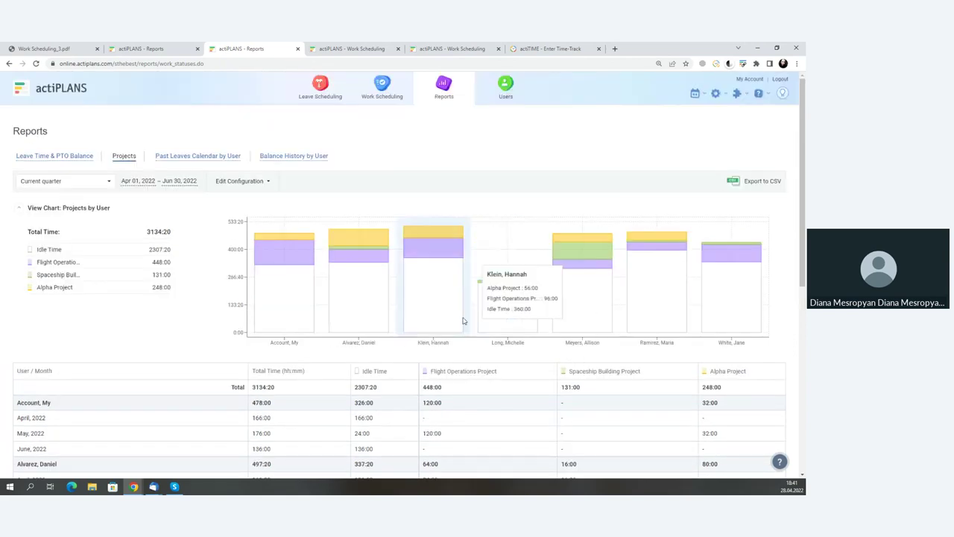
Switch to the shift-based Work Scheduling tab and inspect evening, night and morning shifts.
left_click(338, 49)
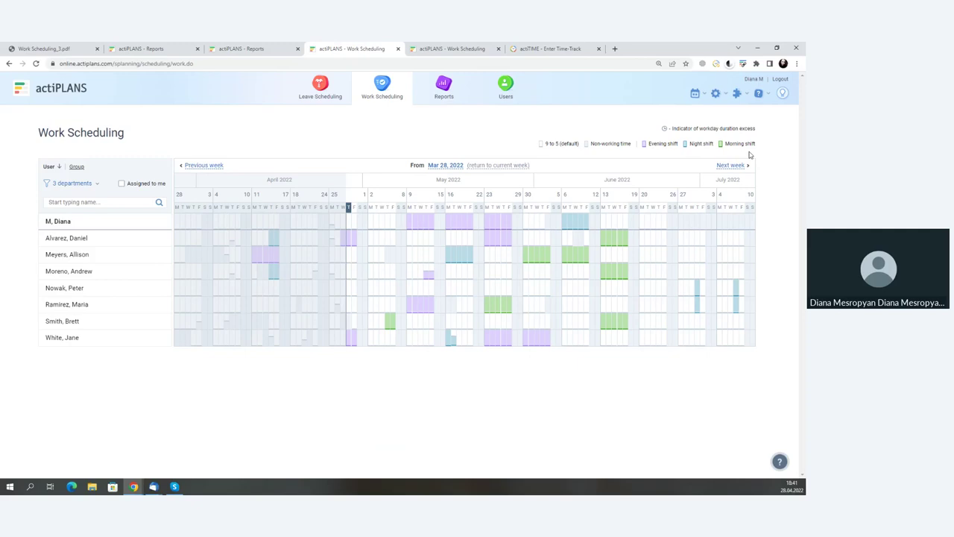
Open the Work Shifts report and scroll through its chart and table.
mouse_move(466, 323)
left_click(436, 99)
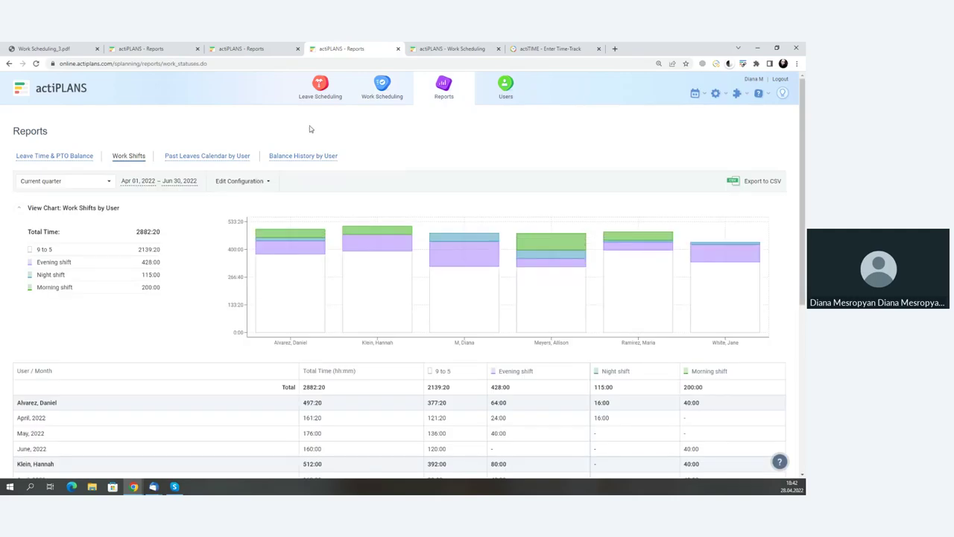
mouse_move(495, 306)
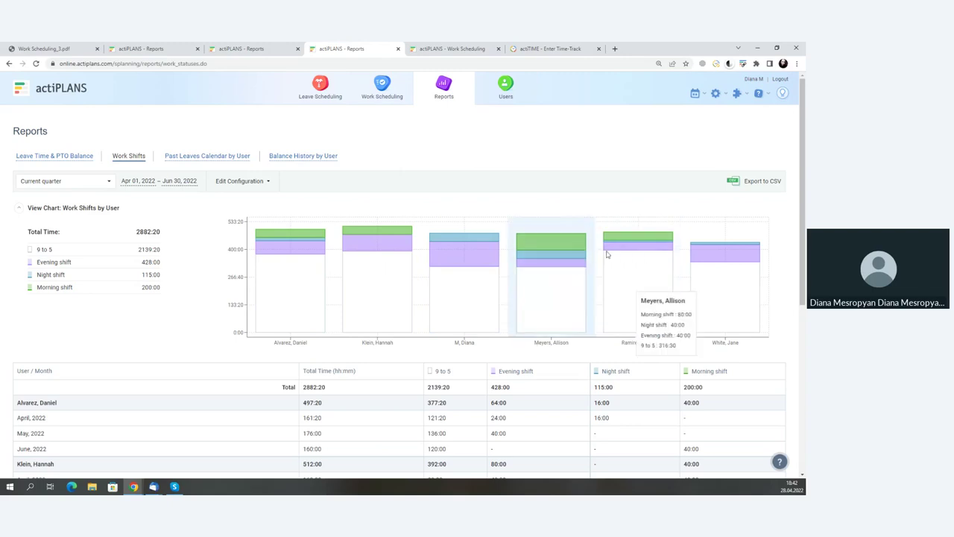
scroll(606, 259, "down", 1)
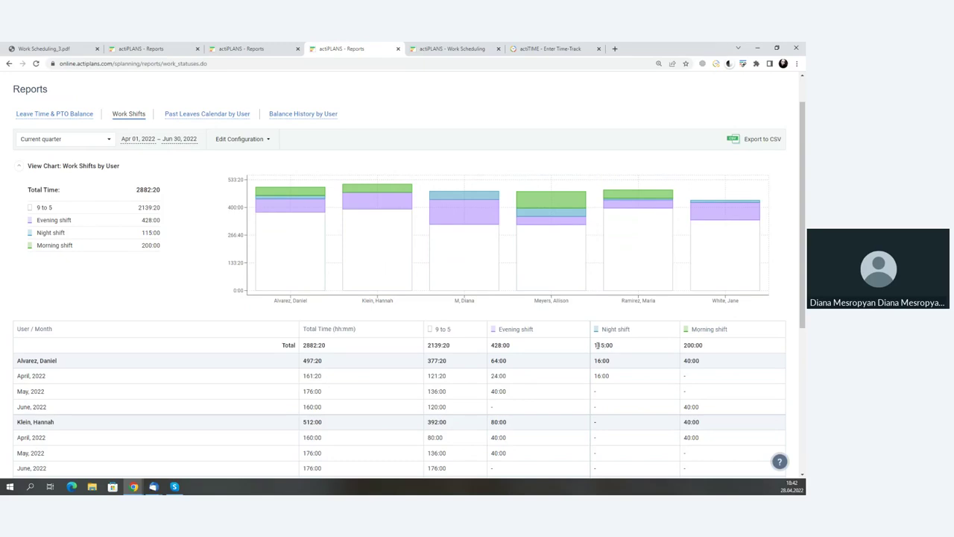
scroll(595, 348, "down", 1)
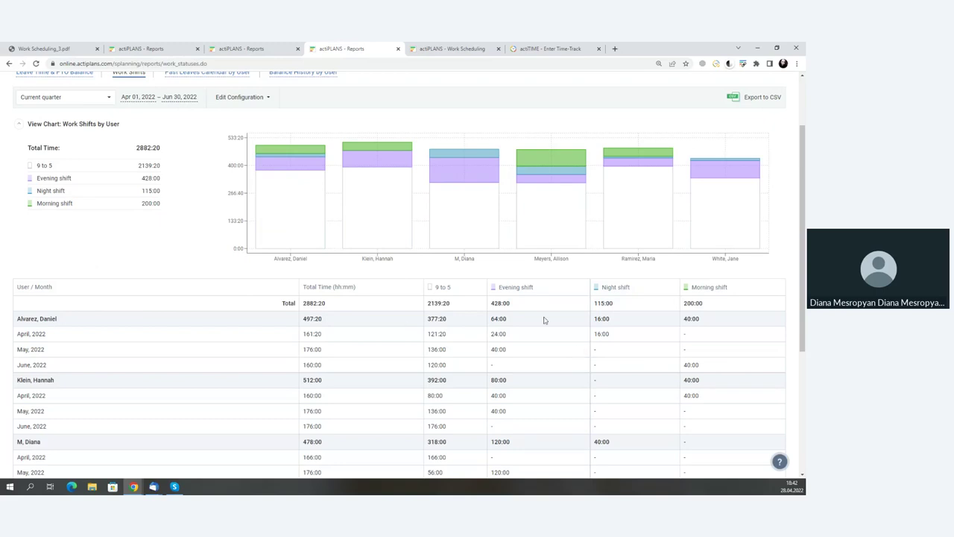
scroll(544, 320, "down", 1)
scroll(544, 322, "down", 1)
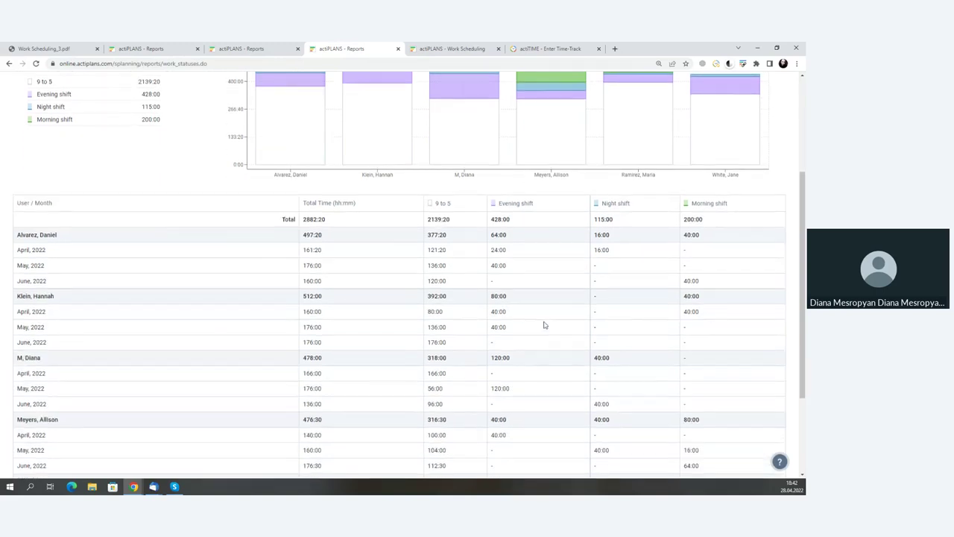
scroll(544, 322, "up", 2)
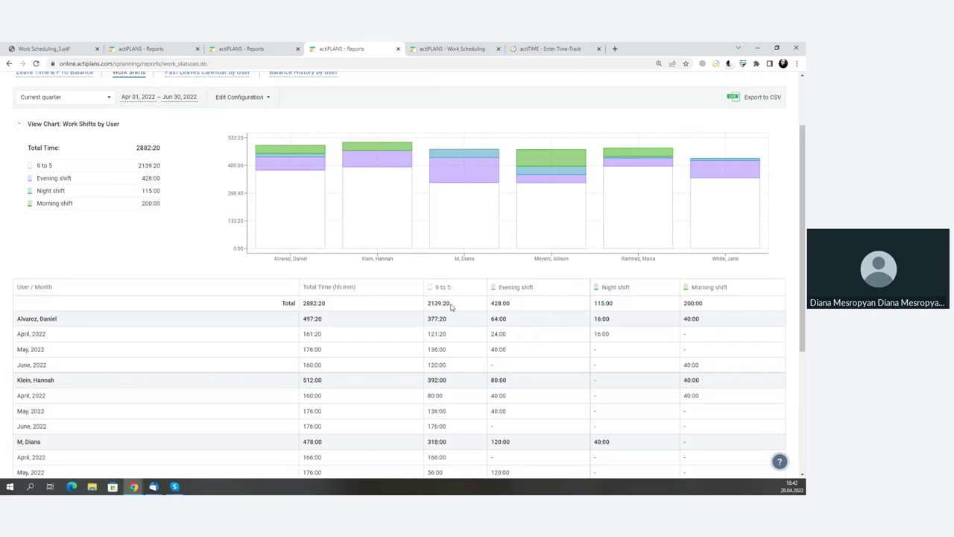
scroll(450, 305, "up", 2)
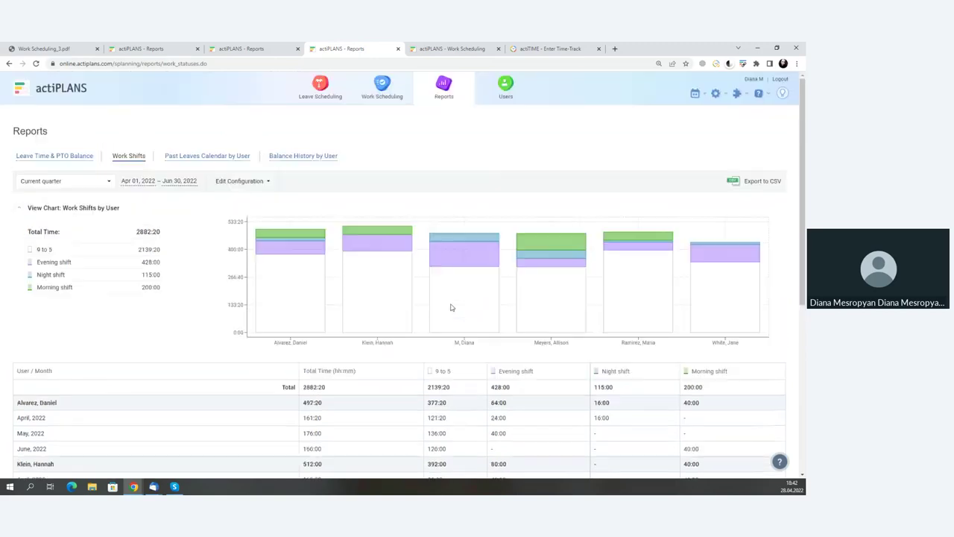
Keep Current quarter as the report period.
left_click(53, 183)
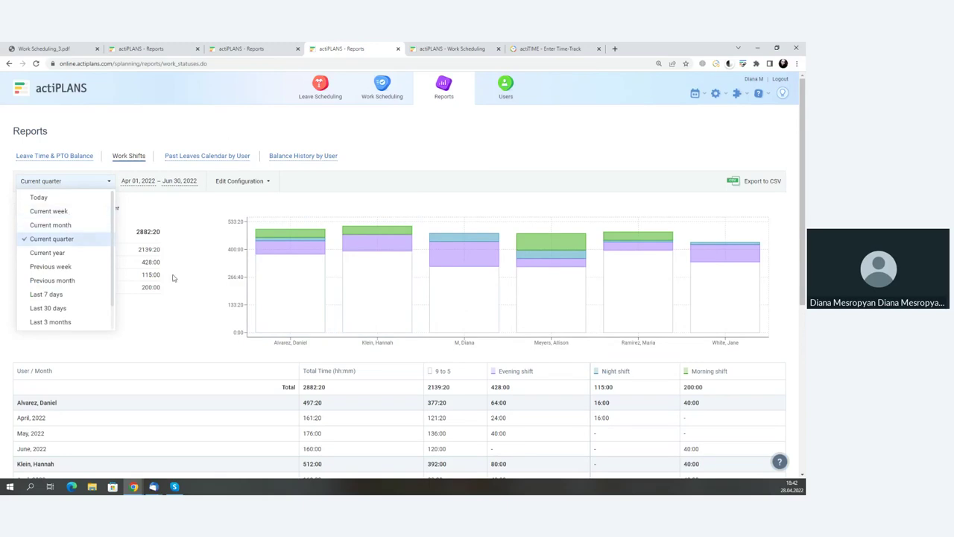
left_click(176, 233)
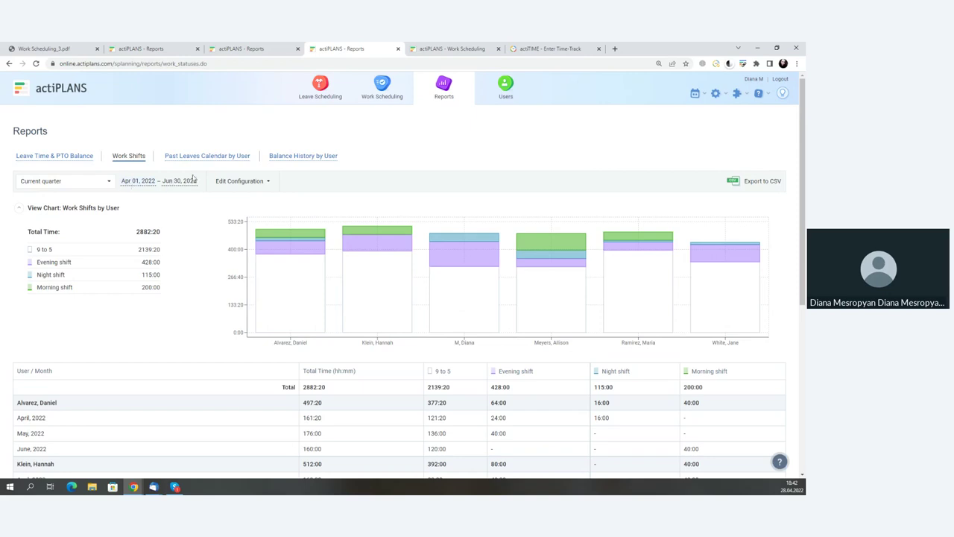
left_click(444, 46)
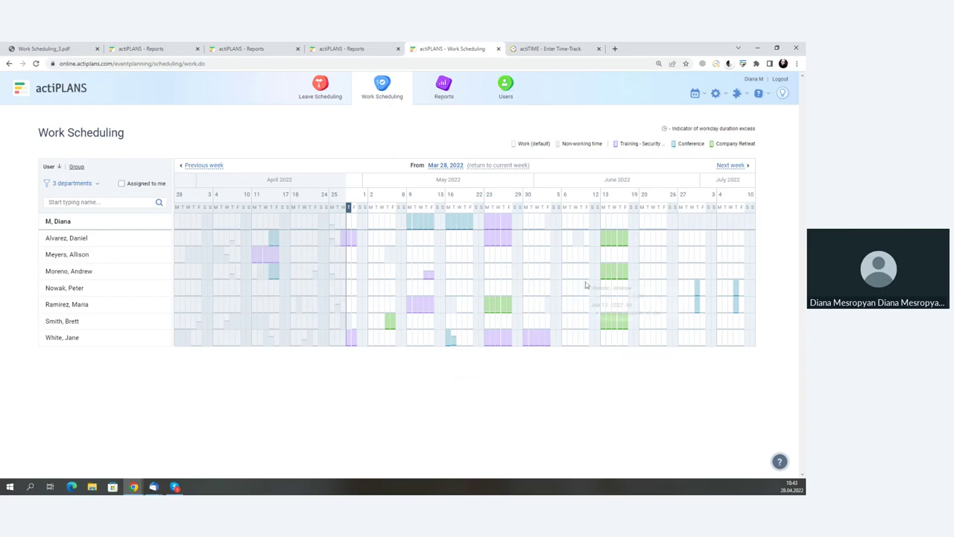
Check Training, Conference and Company Retreat event details, then open the Events report.
mouse_move(535, 245)
mouse_move(672, 215)
left_click(444, 93)
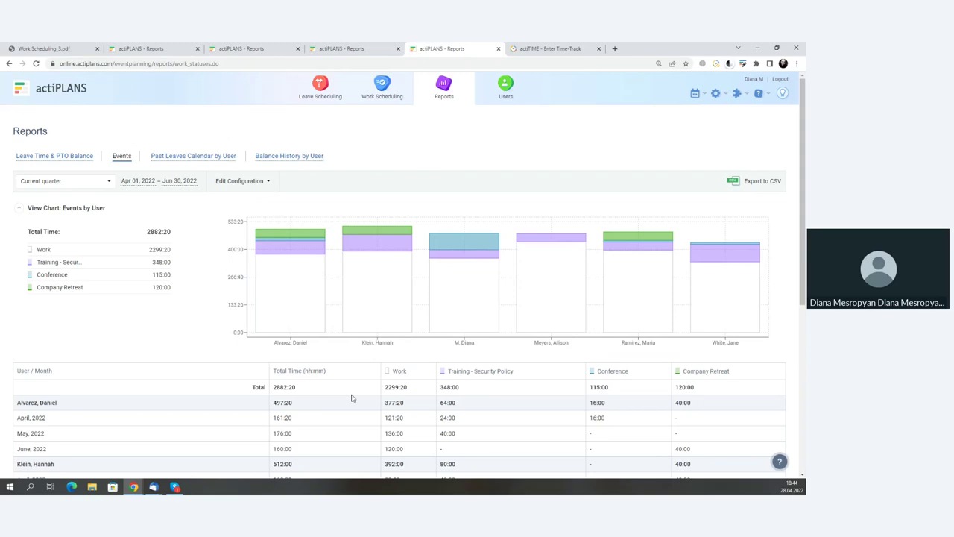
Scroll through the Events by User table, then return to Work Scheduling_3.pdf.
scroll(321, 404, "down", 2)
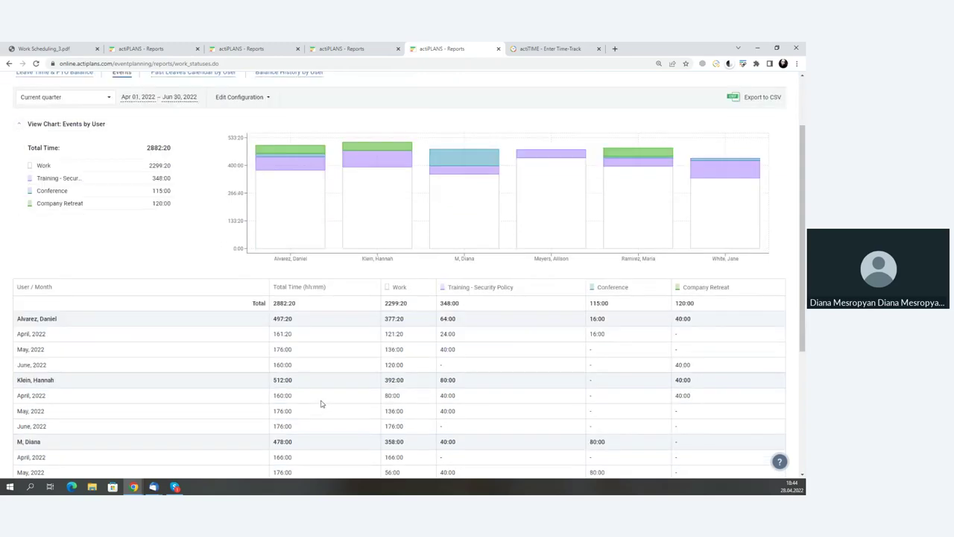
scroll(322, 403, "up", 1)
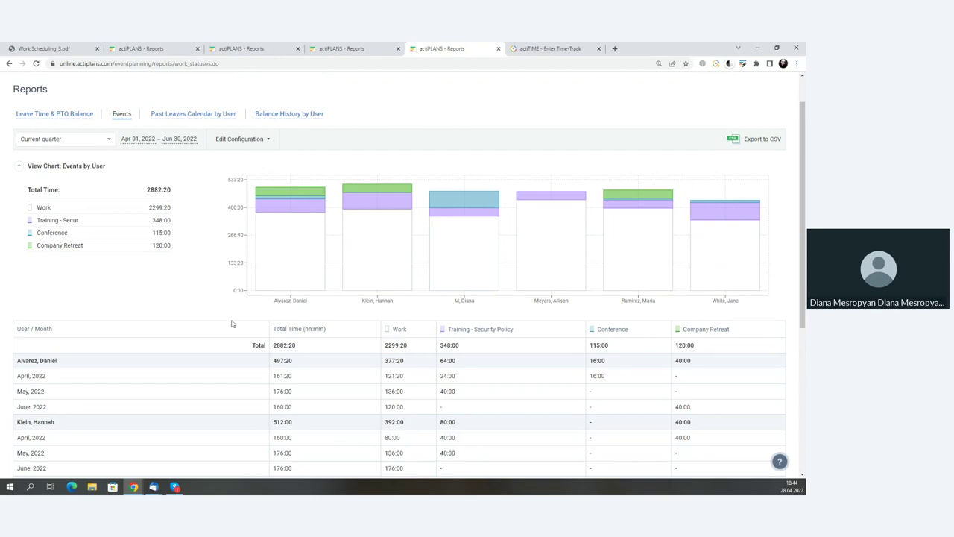
scroll(227, 328, "down", 1)
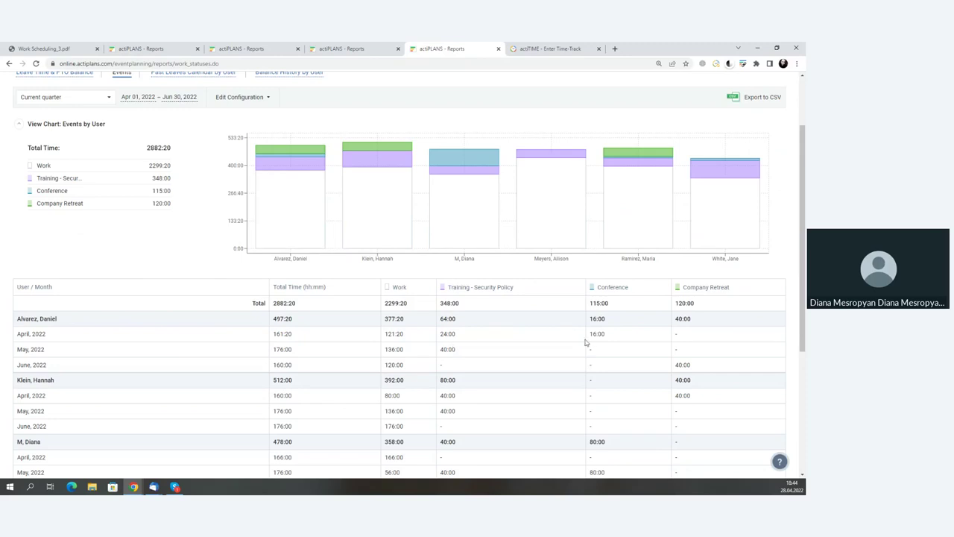
scroll(593, 345, "up", 2)
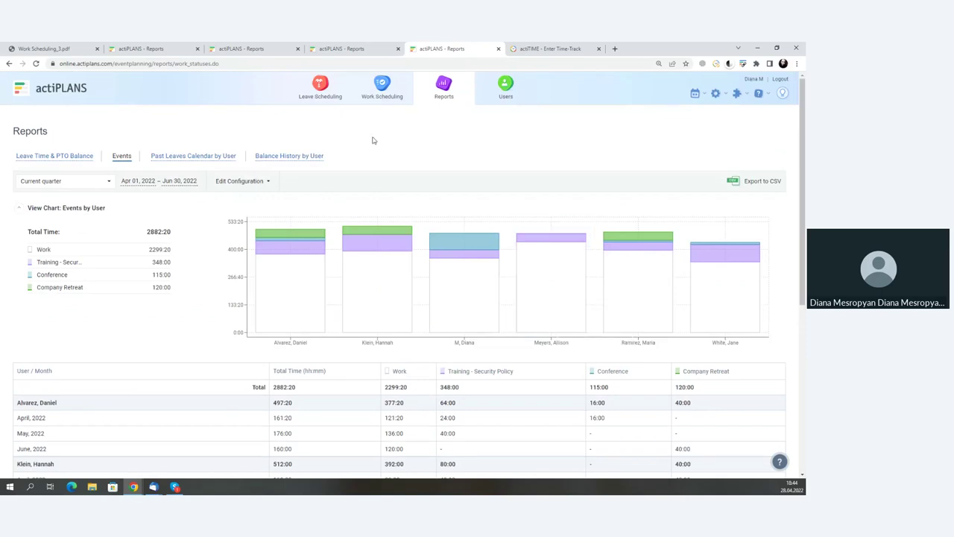
left_click(62, 47)
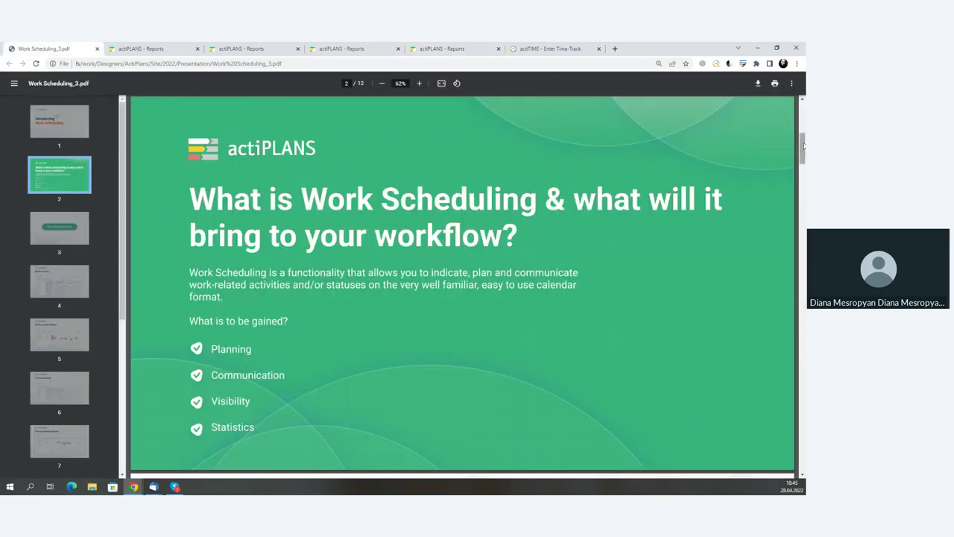
Present slide 2 of the PDF full-screen from the viewer's options menu.
left_click(792, 84)
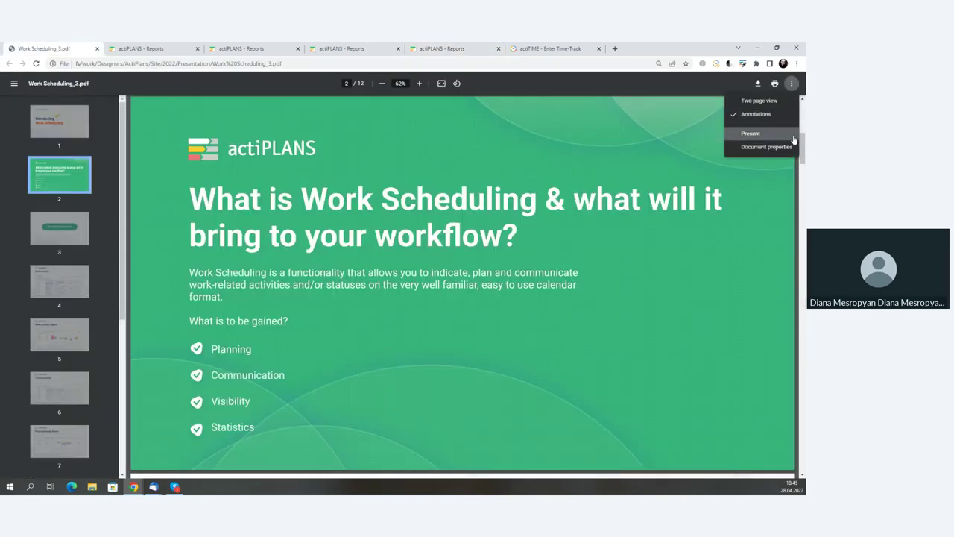
left_click(792, 134)
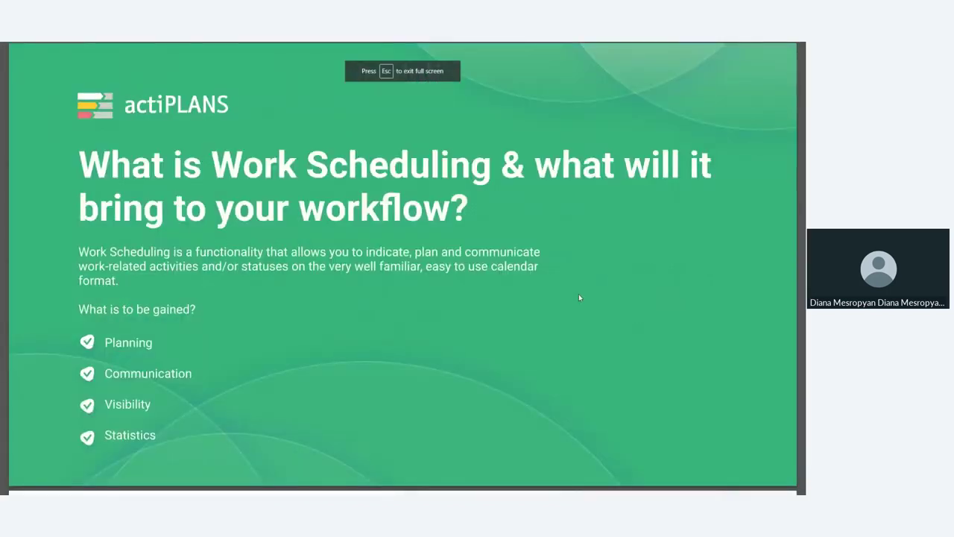